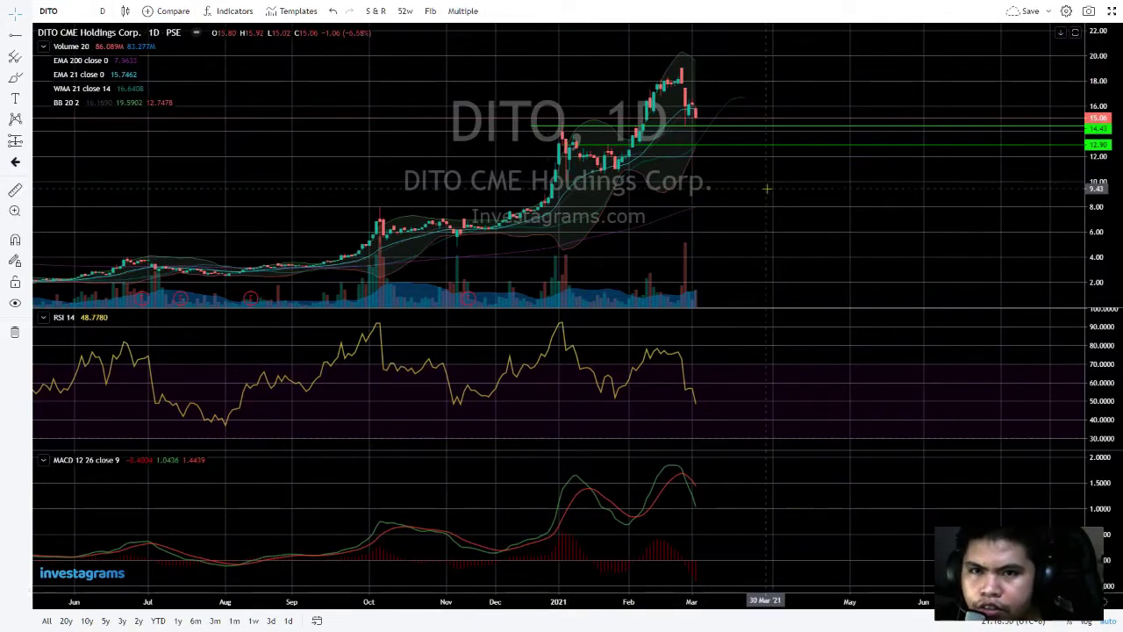
# - Pan the DITO chart left to leave empty room right of the latest candles
pyautogui.hscroll(-1, 755, 175)
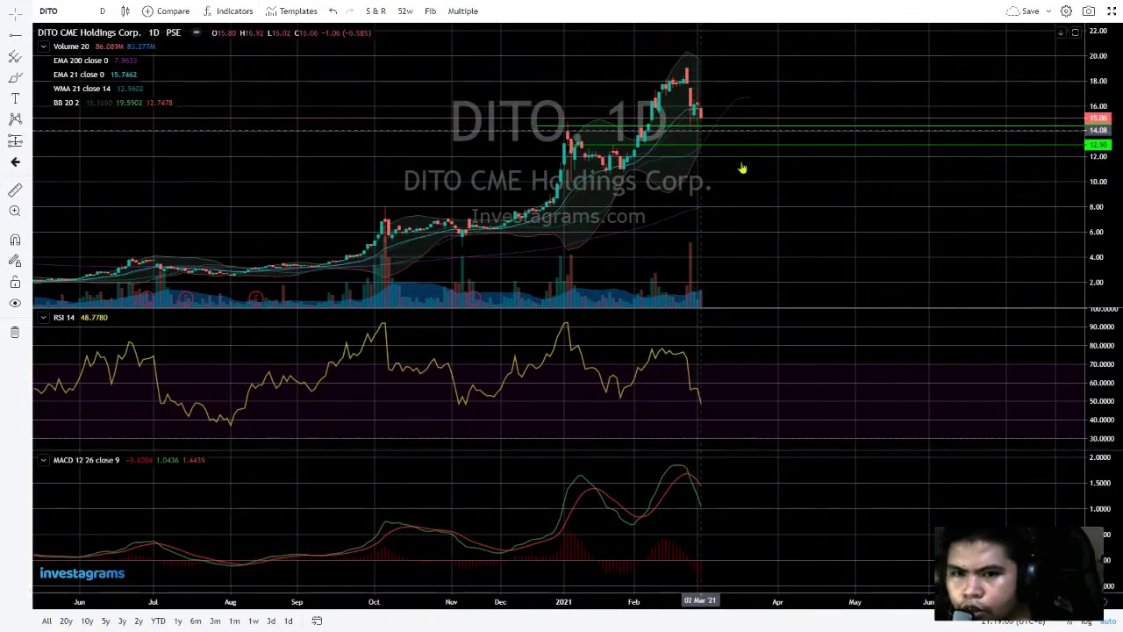
pyautogui.moveTo(794, 221); pyautogui.dragTo(756, 222)
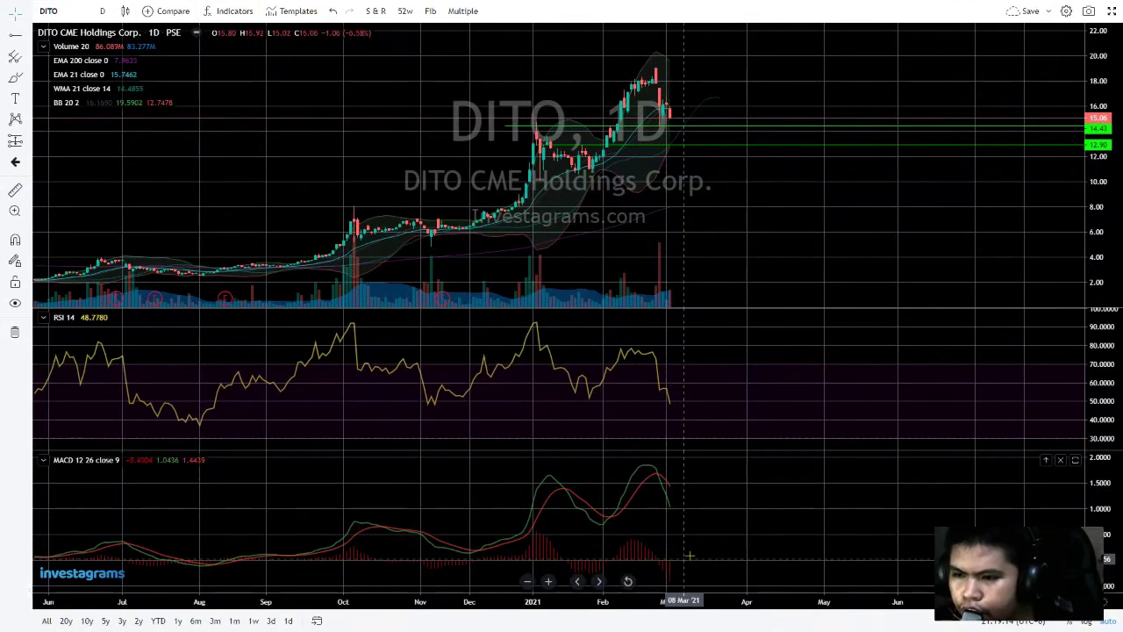
pyautogui.moveTo(764, 499); pyautogui.dragTo(744, 499)
pyautogui.moveTo(765, 251); pyautogui.dragTo(731, 225)
# - Compress the price scale so the axis spans roughly 2 to 26
pyautogui.moveTo(1108, 214); pyautogui.dragTo(1108, 237)
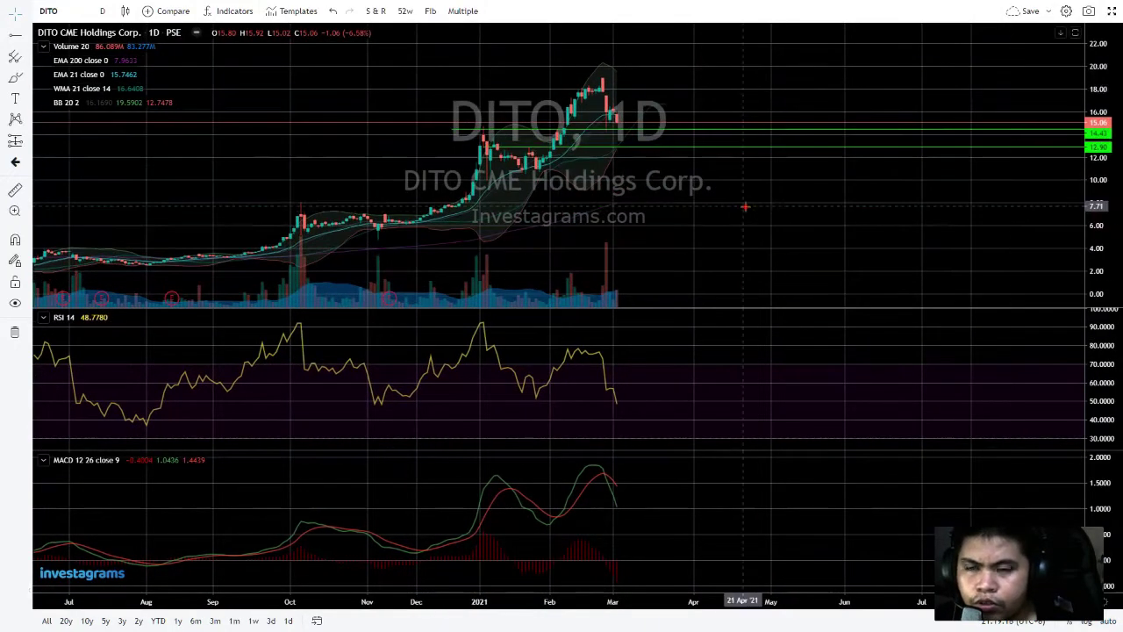
pyautogui.moveTo(745, 205); pyautogui.dragTo(767, 290)
pyautogui.moveTo(514, 227); pyautogui.dragTo(545, 173)
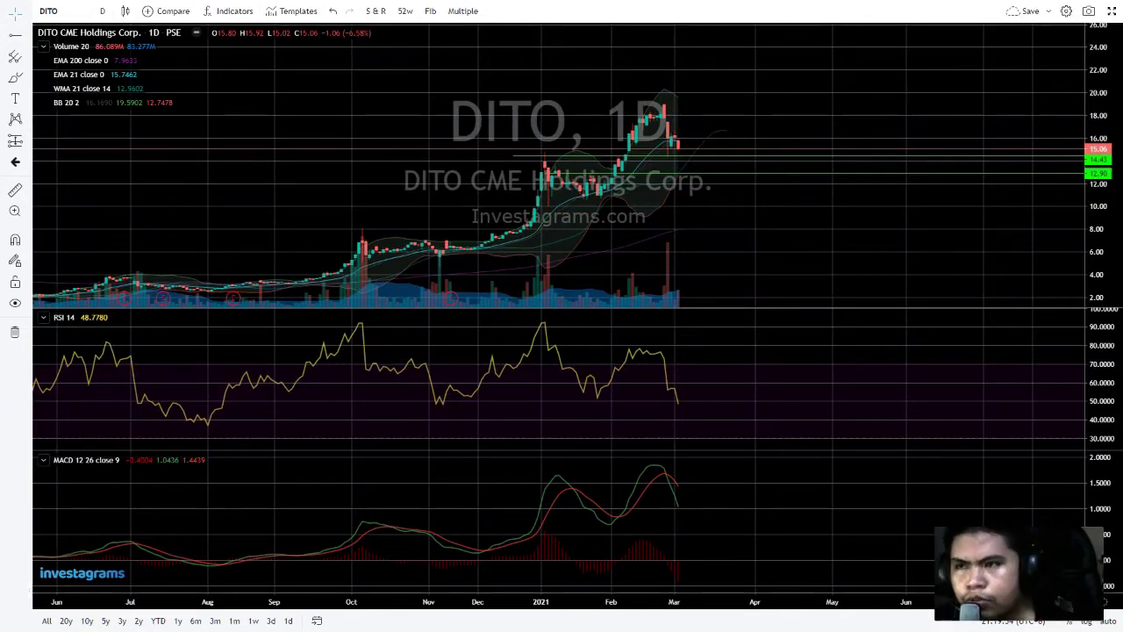
pyautogui.moveTo(474, 115); pyautogui.dragTo(414, 136)
pyautogui.click(15, 141)
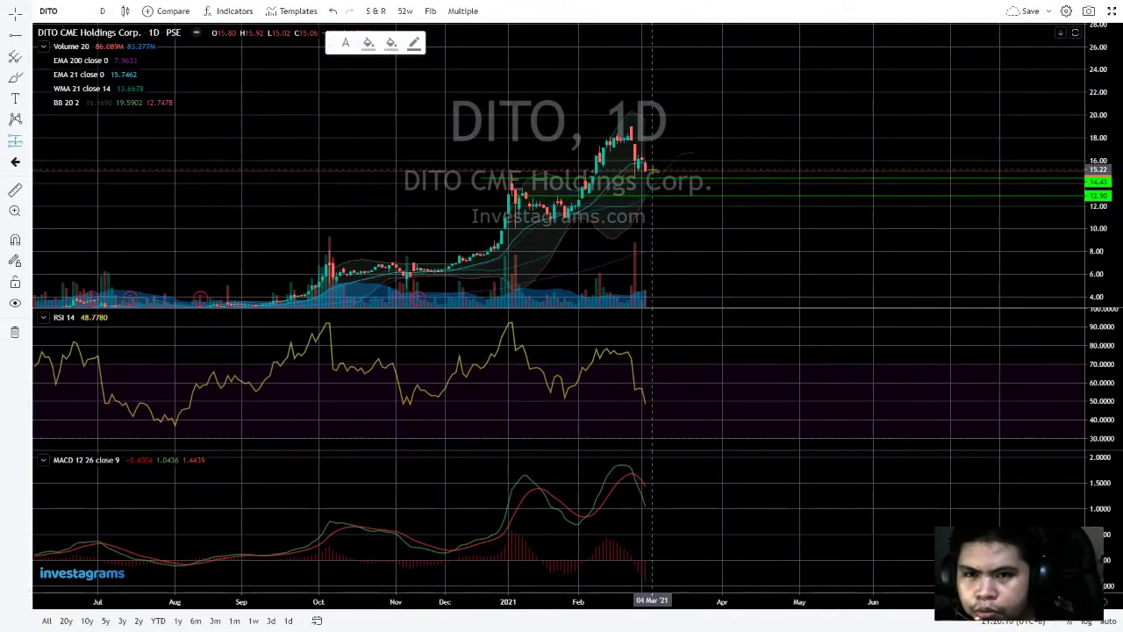
# - Draw a Fib Retracement from the late-January low near 10.49 to the 19.03 high
pyautogui.click(25, 58)
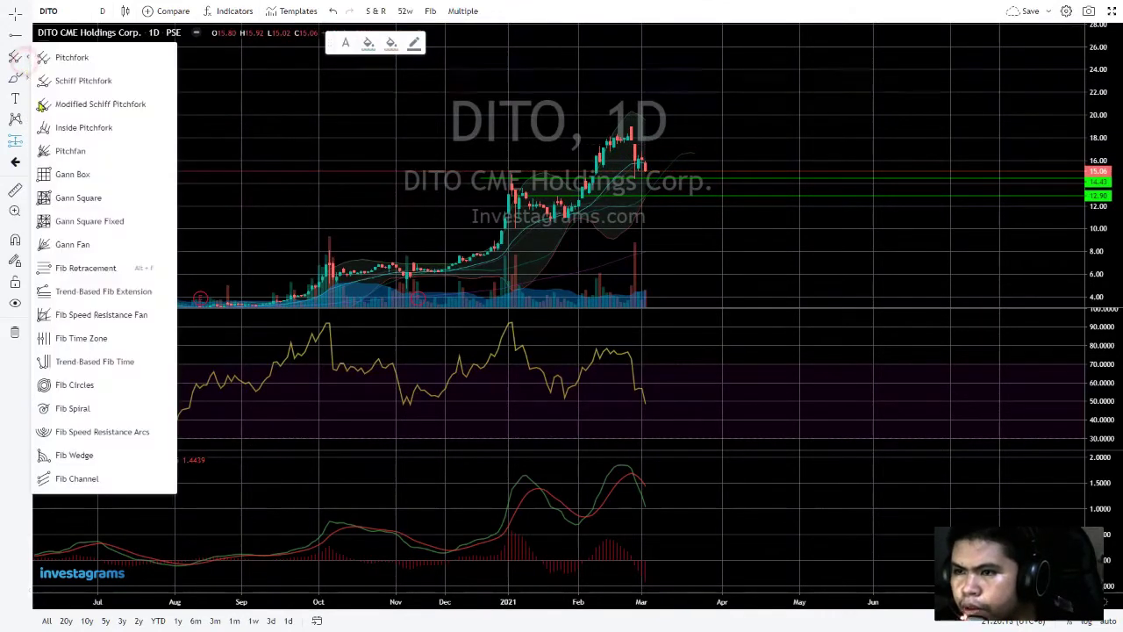
pyautogui.click(83, 268)
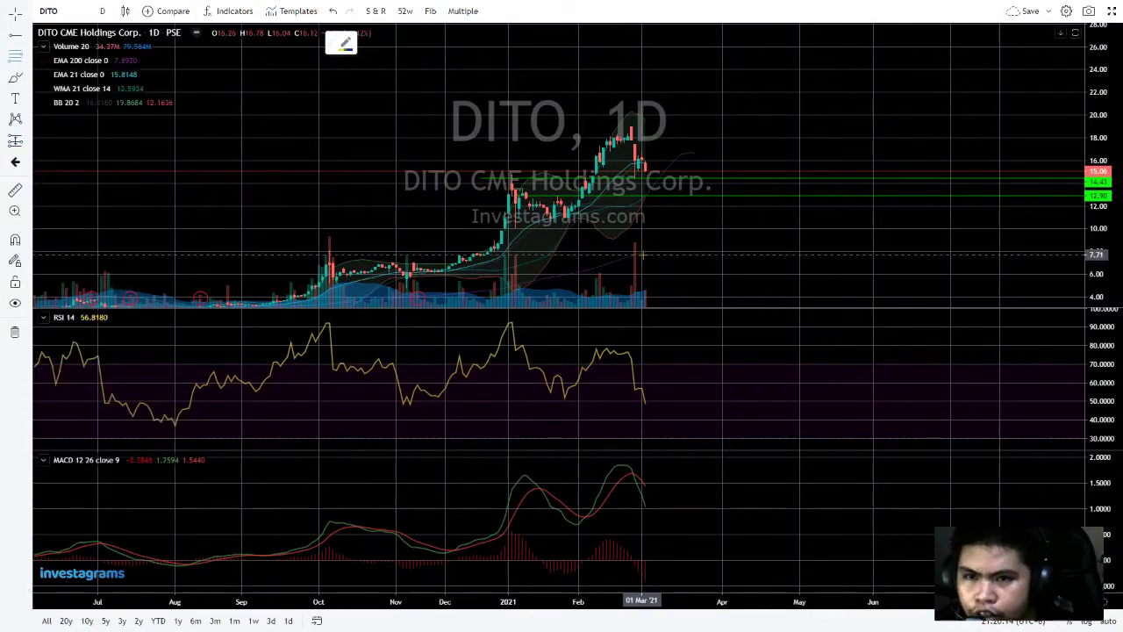
pyautogui.click(551, 222)
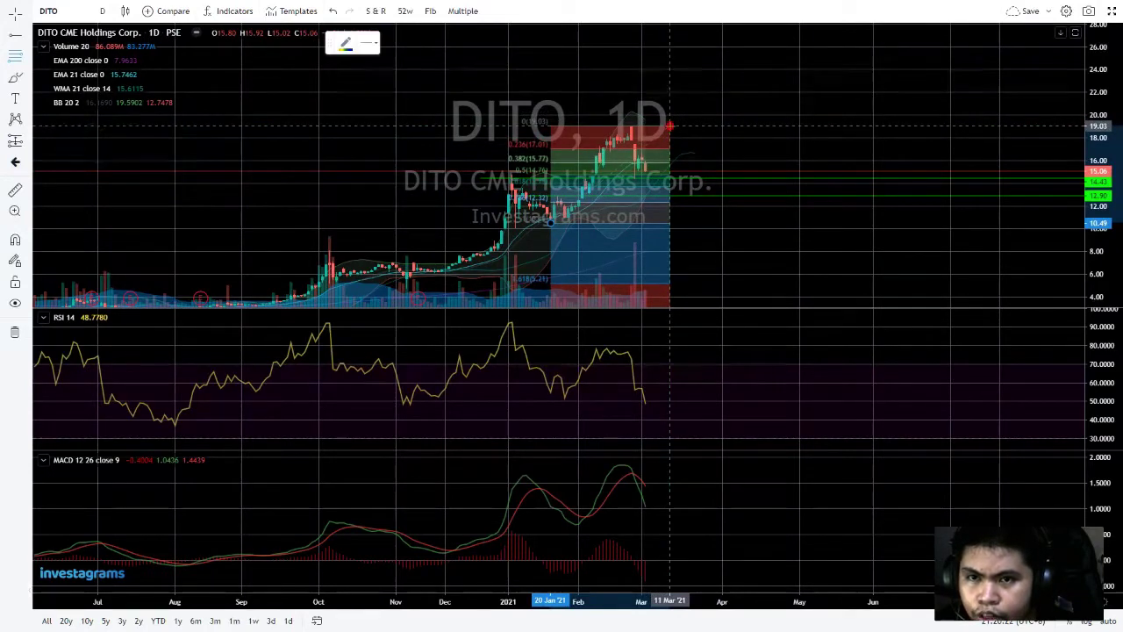
pyautogui.click(669, 127)
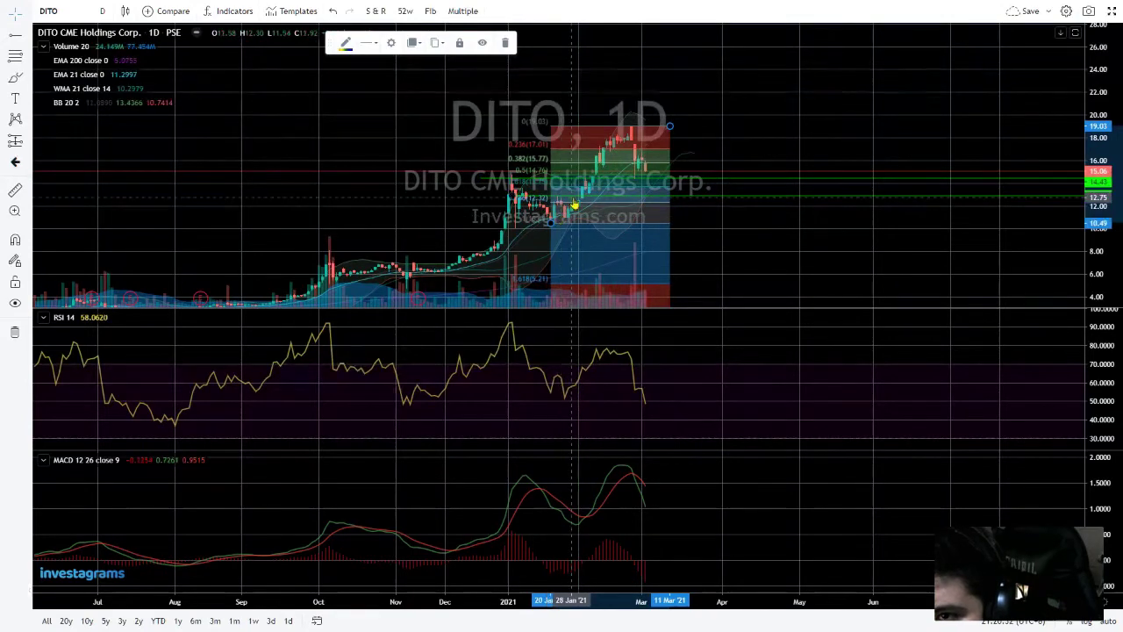
pyautogui.scroll(1, 572, 207)
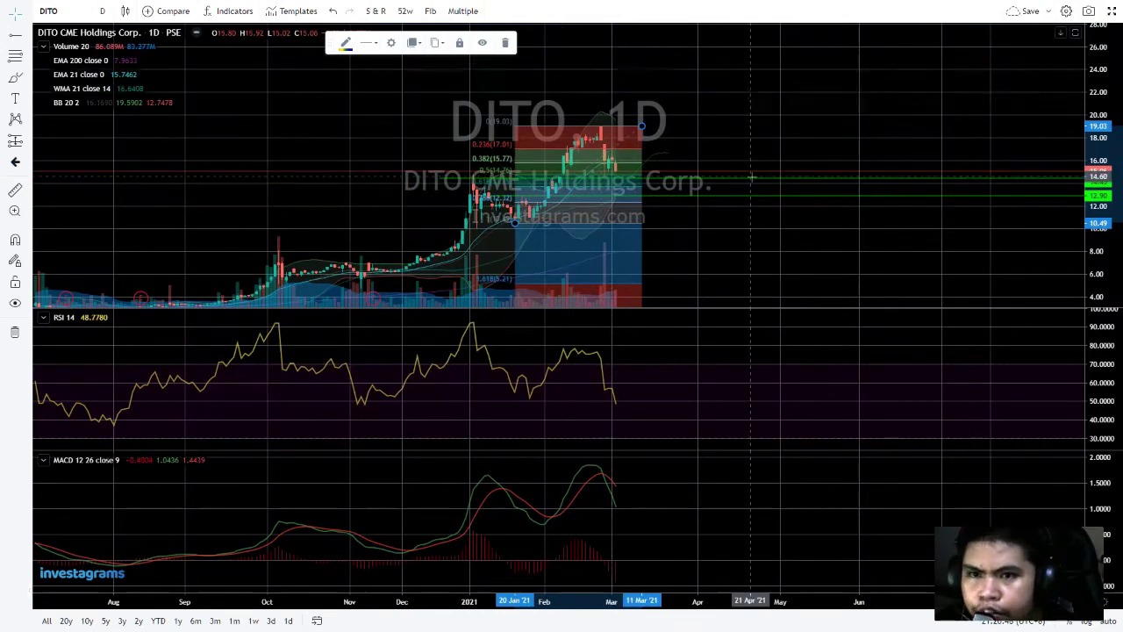
# - Recentre the chart on November to March and hide the Bollinger Bands and WMA 21 overlays
pyautogui.click(596, 581)
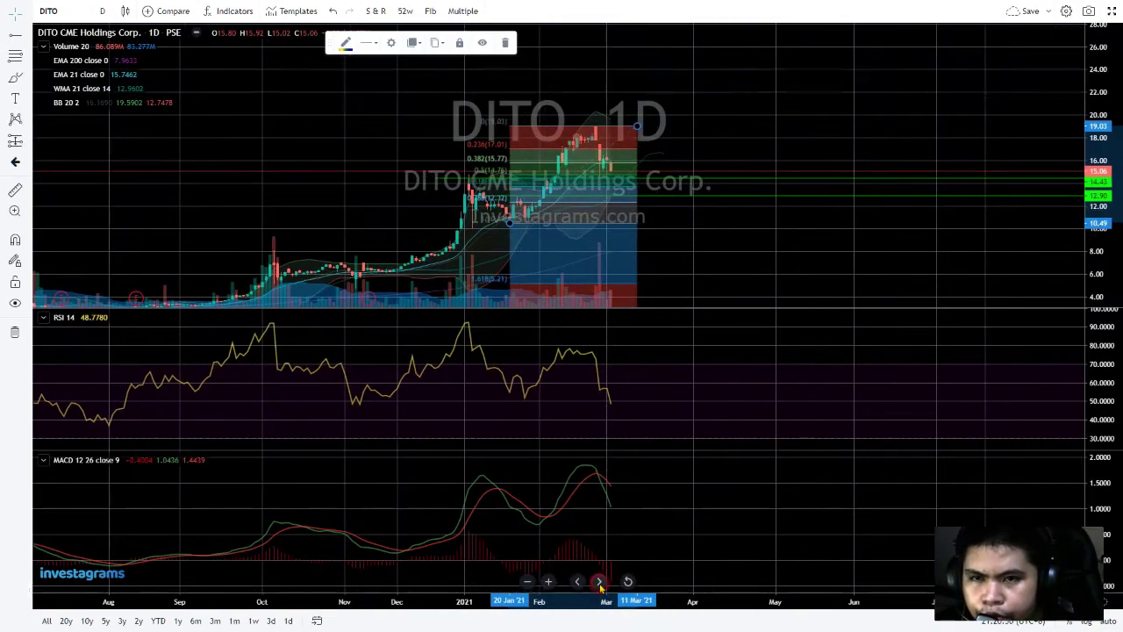
pyautogui.click(597, 581)
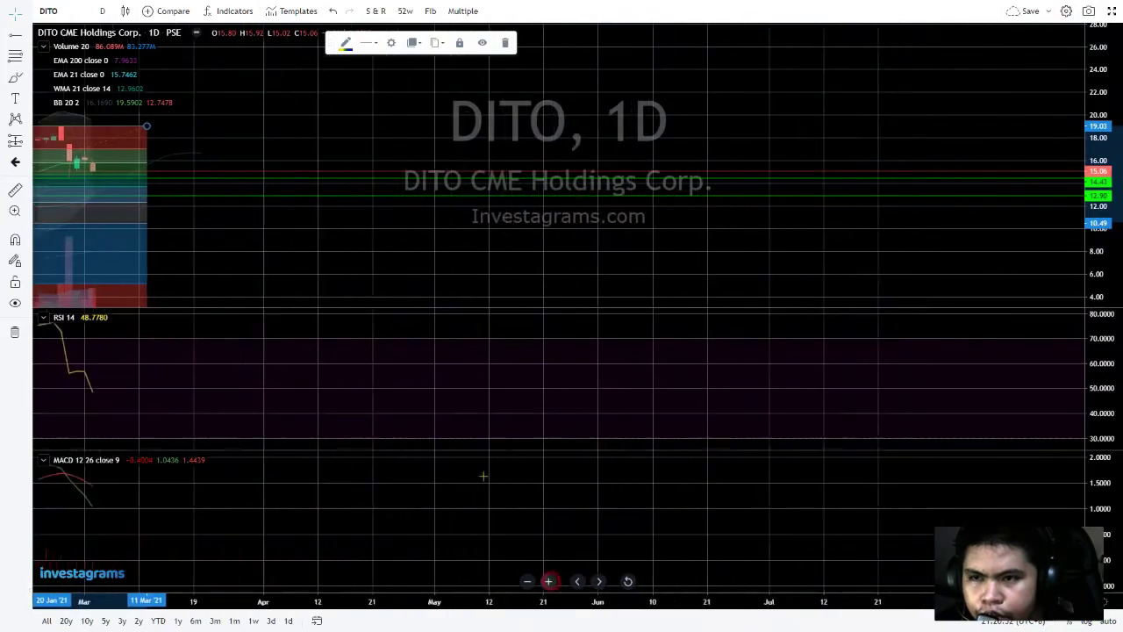
pyautogui.moveTo(197, 198)
pyautogui.mouseDown()
pyautogui.moveTo(819, 181)
pyautogui.moveTo(872, 268)
pyautogui.mouseUp()
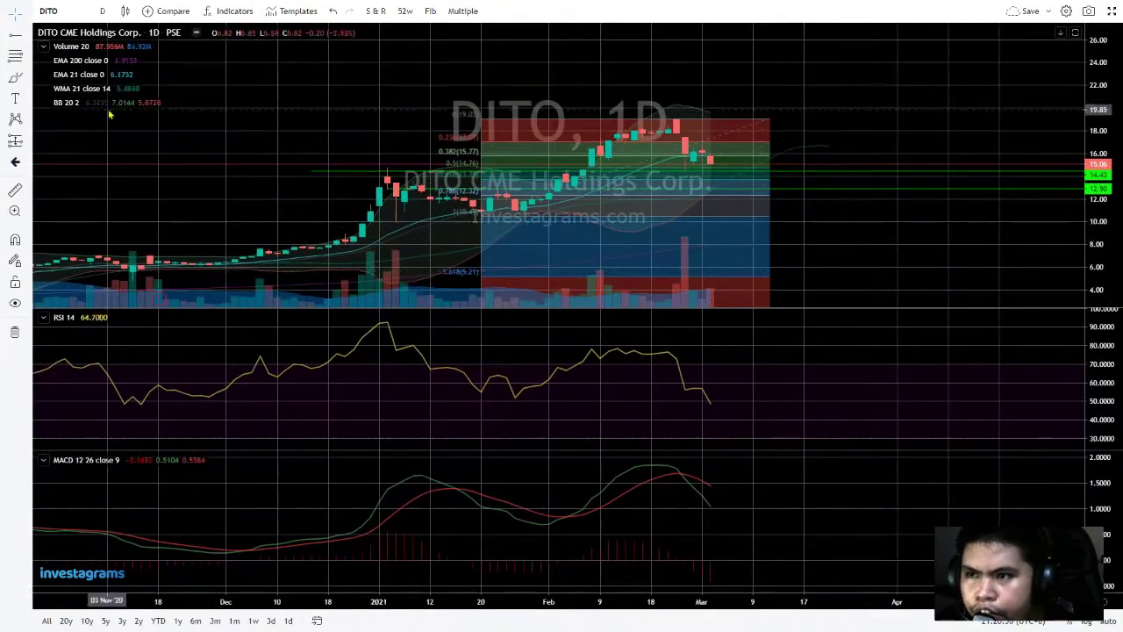
pyautogui.click(92, 101)
pyautogui.click(124, 88)
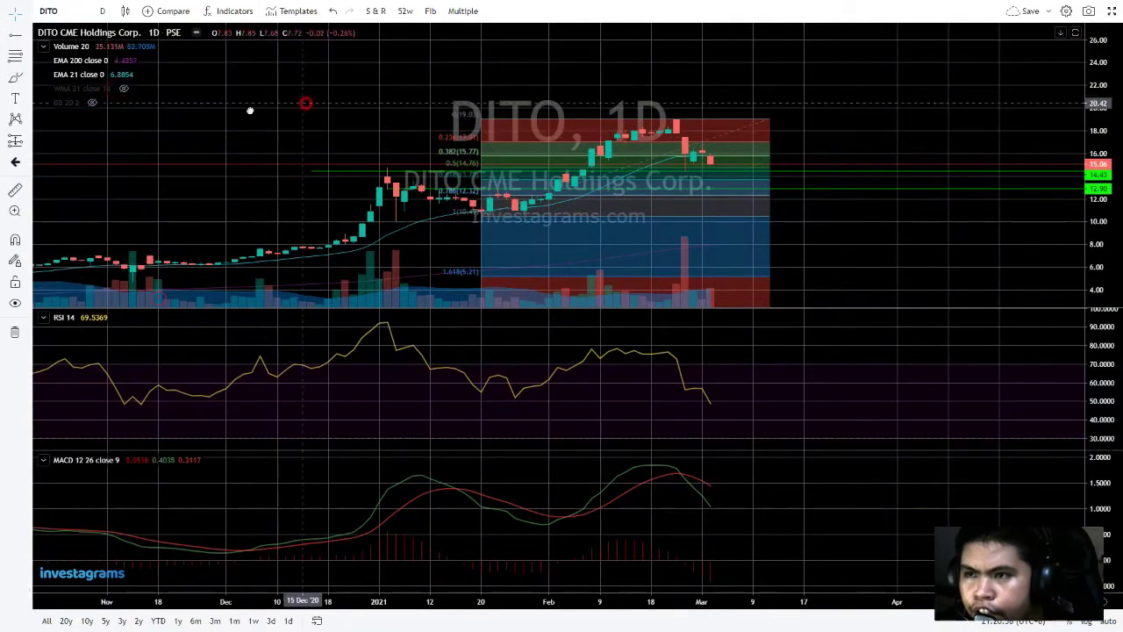
pyautogui.moveTo(138, 108); pyautogui.dragTo(57, 107)
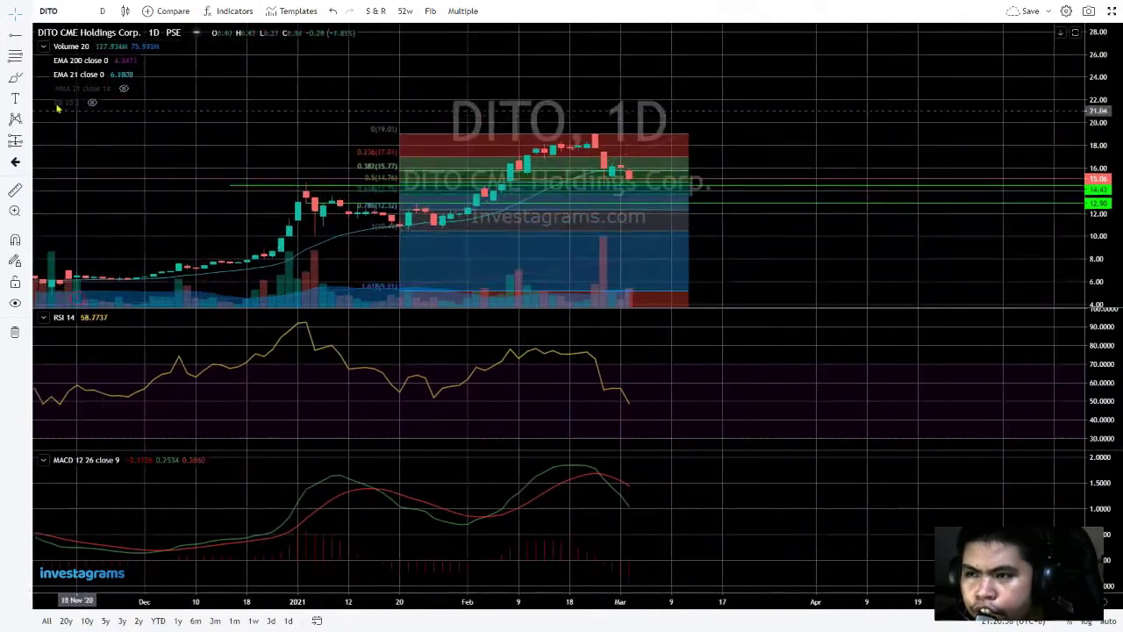
pyautogui.click(15, 80)
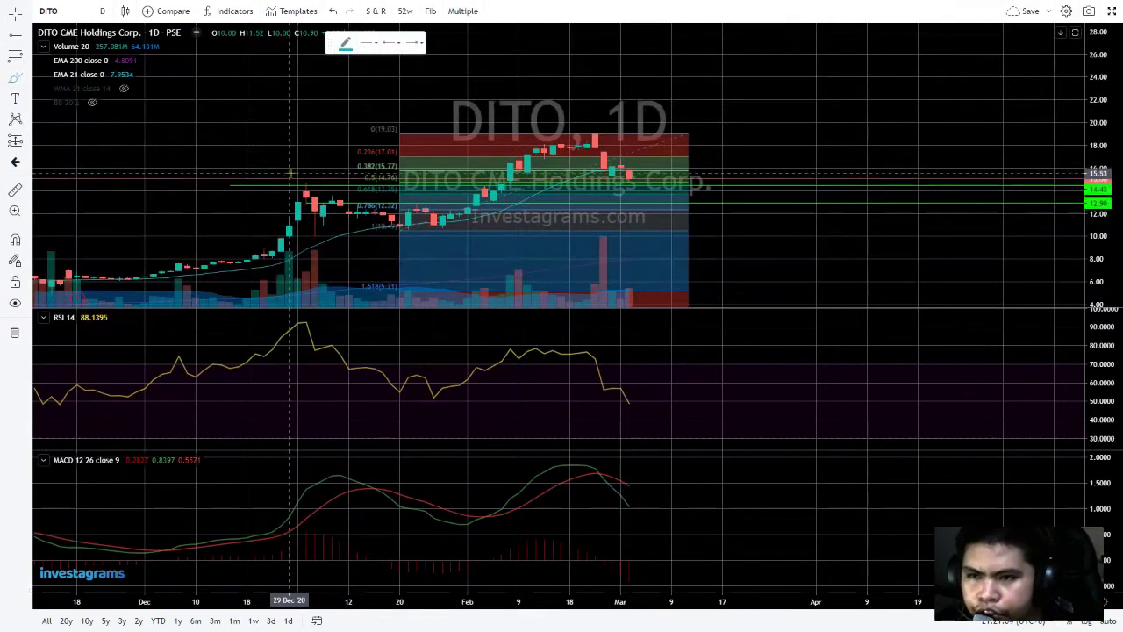
# - Draw a short brush stroke and move the Fib retracement's top anchor to 19.03
pyautogui.moveTo(290, 173); pyautogui.dragTo(302, 186)
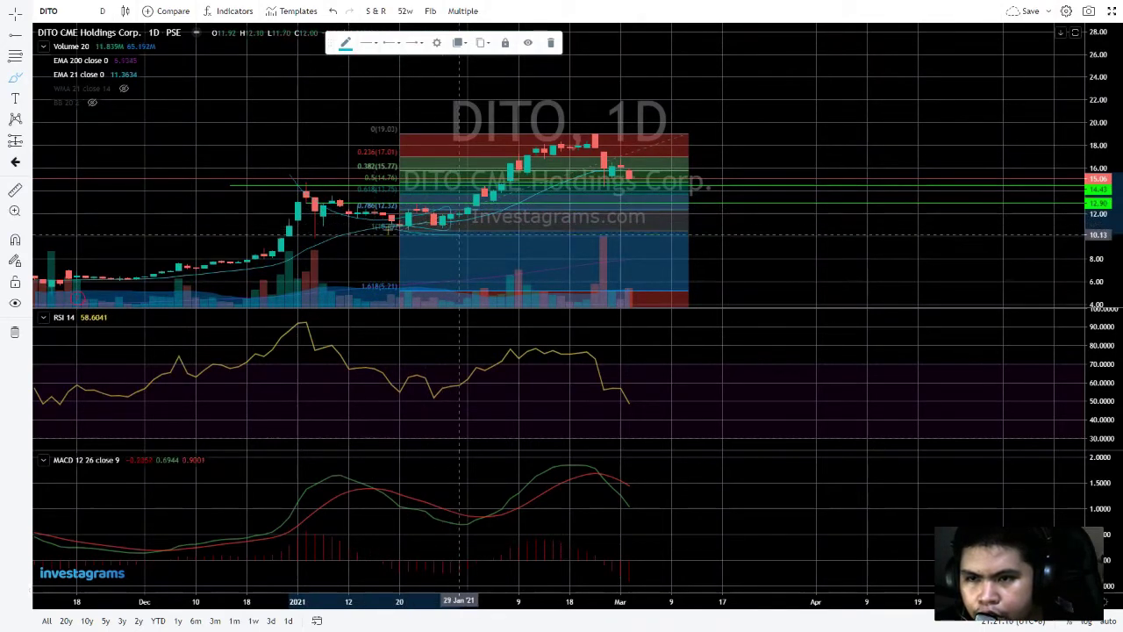
pyautogui.moveTo(595, 132)
pyautogui.mouseDown()
pyautogui.moveTo(540, 133)
pyautogui.moveTo(586, 134)
pyautogui.mouseUp()
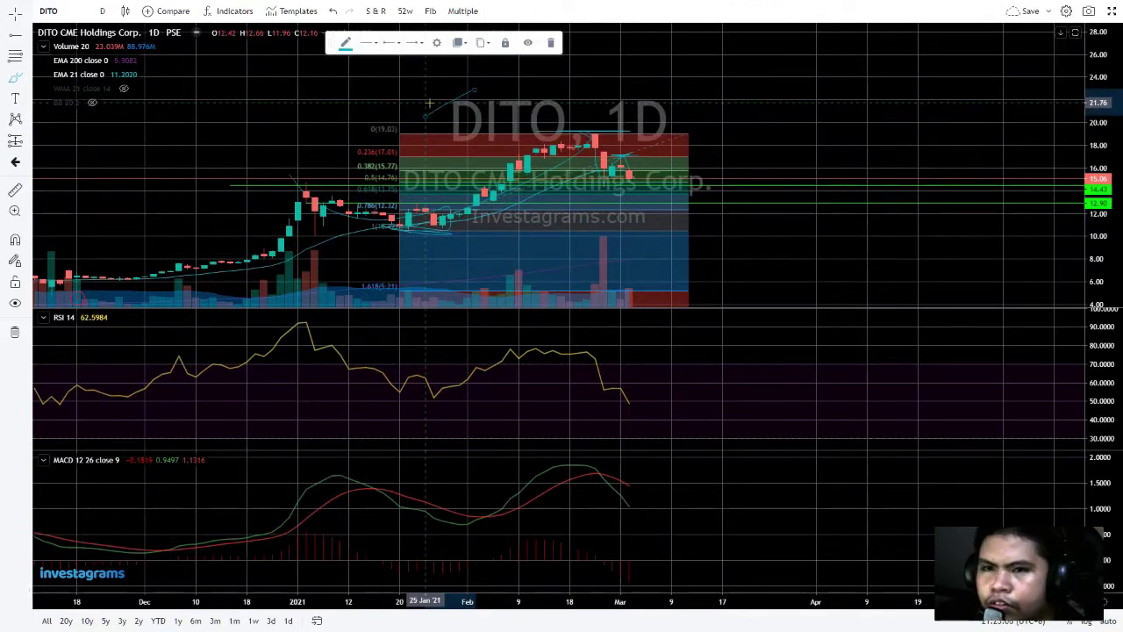
# - Delete the stray short trend line and select the Fibonacci retracement for removal
pyautogui.press('Delete')
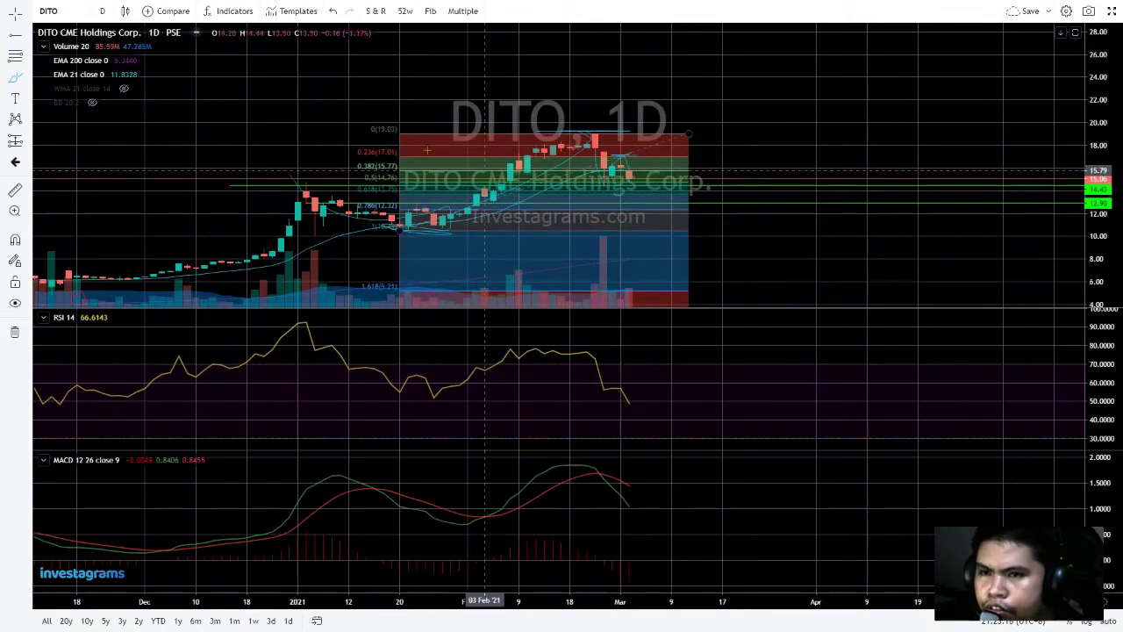
pyautogui.click(15, 58)
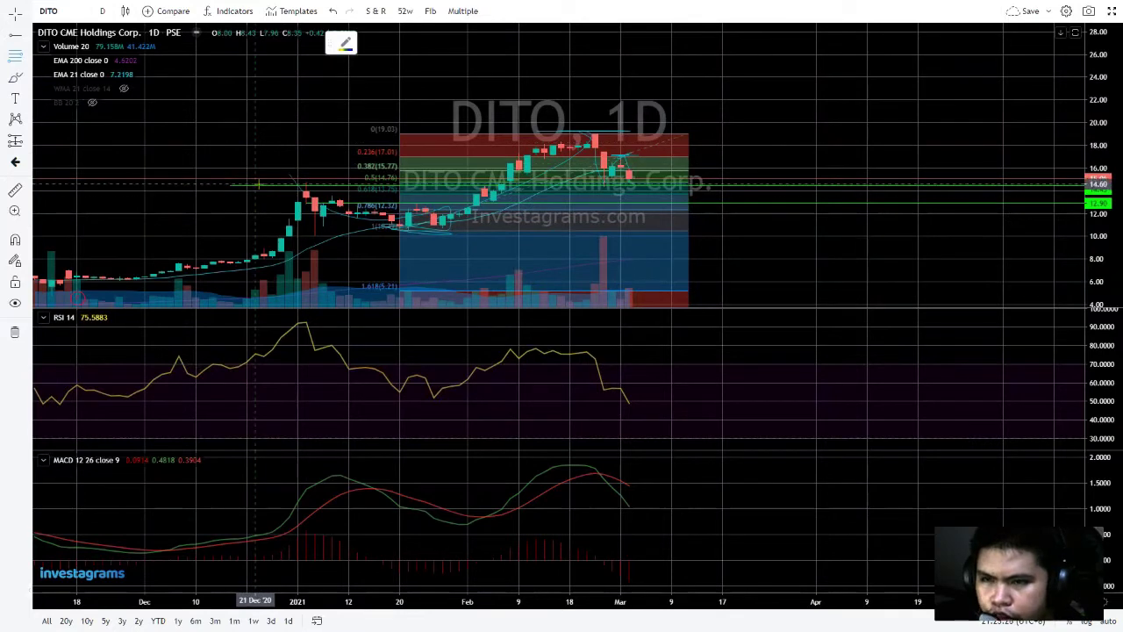
pyautogui.click(17, 42)
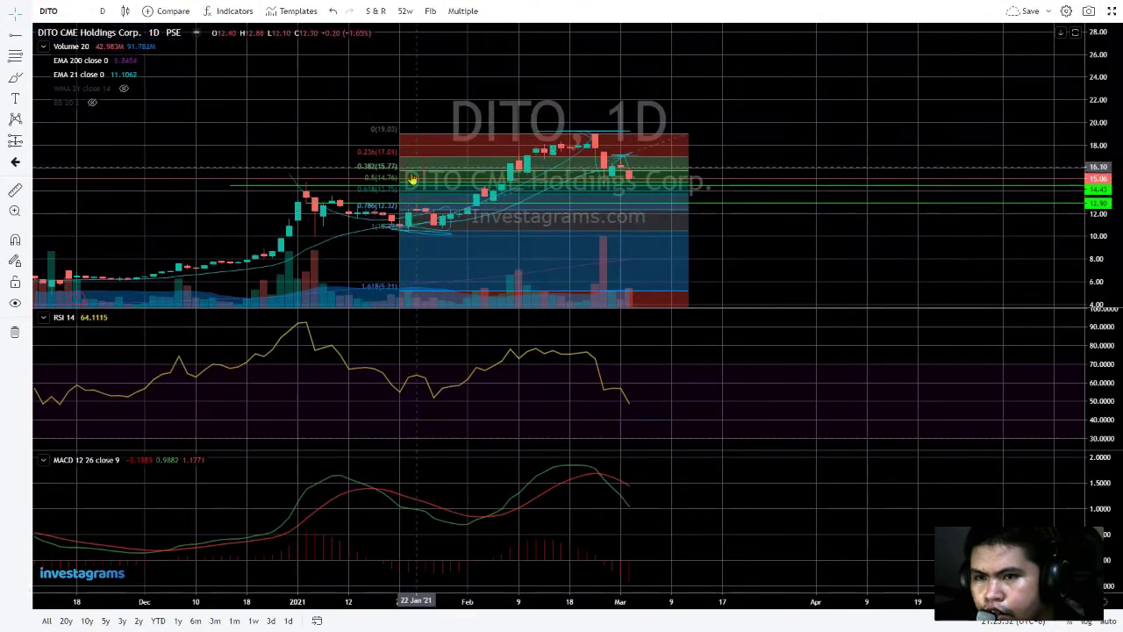
pyautogui.click(399, 229)
pyautogui.click(688, 135)
# - Replace the old retracement with one from the 19.34 high down to 12.85, showing 2.618
pyautogui.press('Delete')
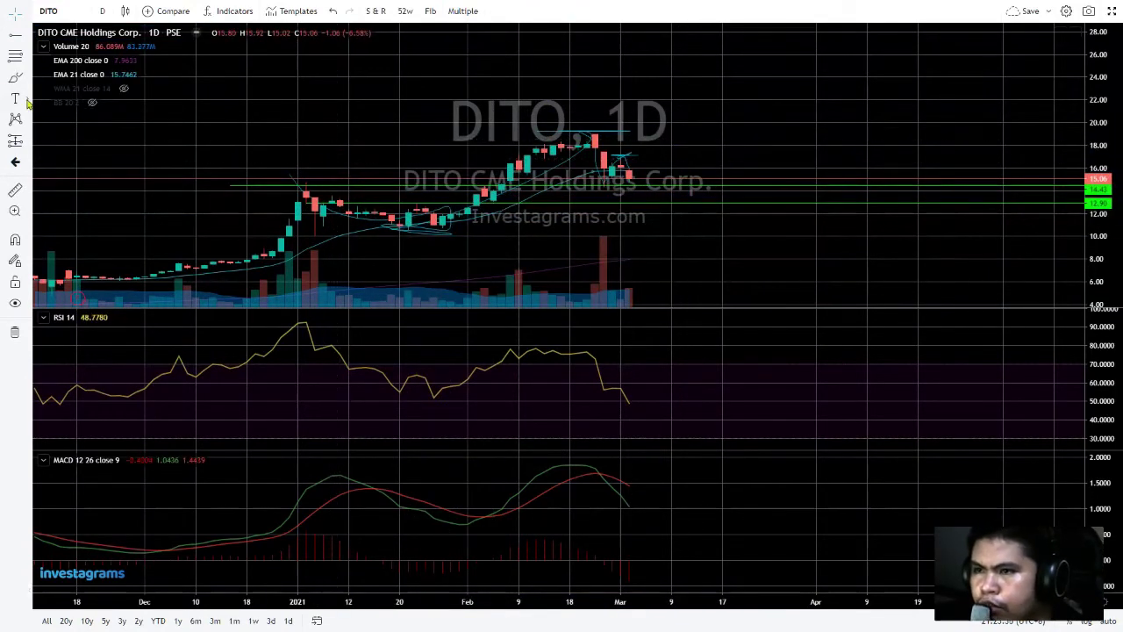
pyautogui.click(15, 54)
pyautogui.click(449, 229)
pyautogui.press('Escape')
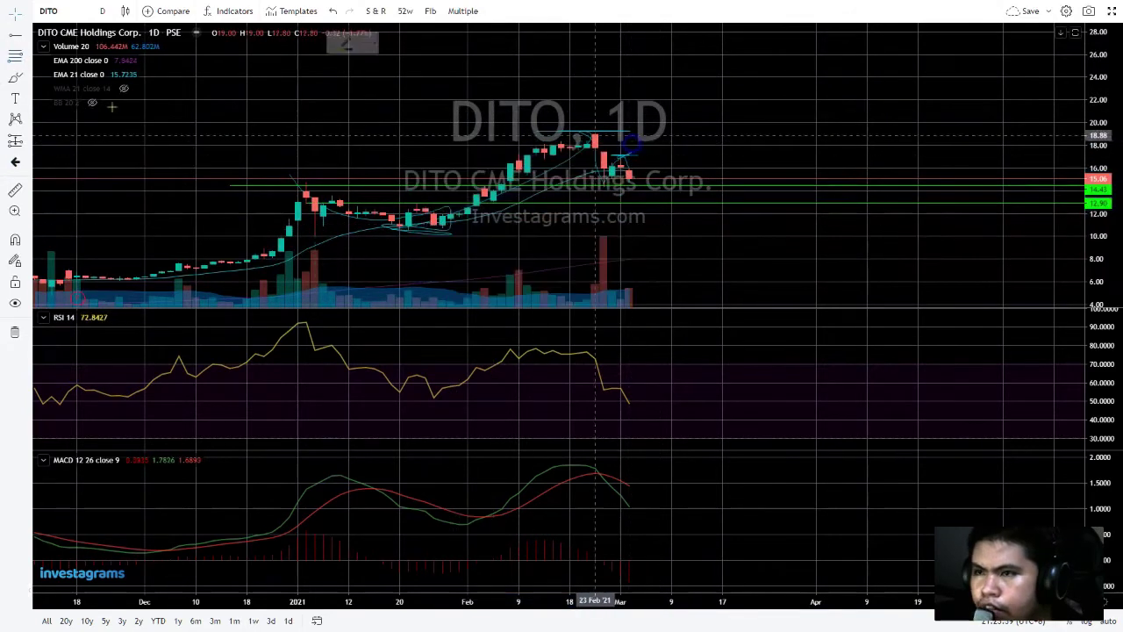
pyautogui.click(577, 130)
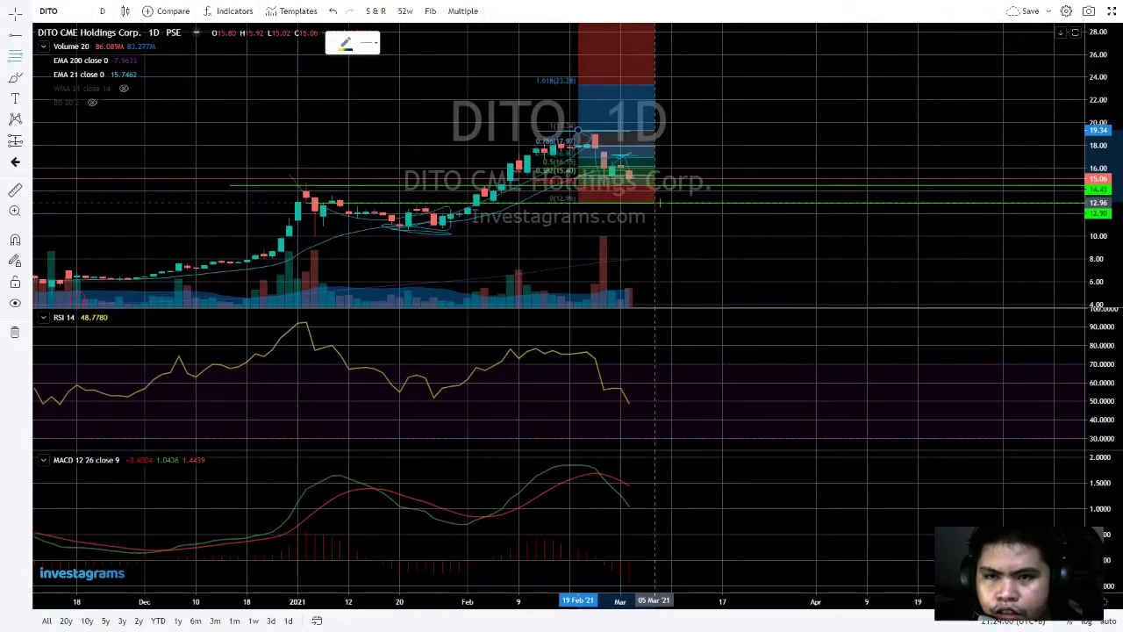
pyautogui.click(661, 202)
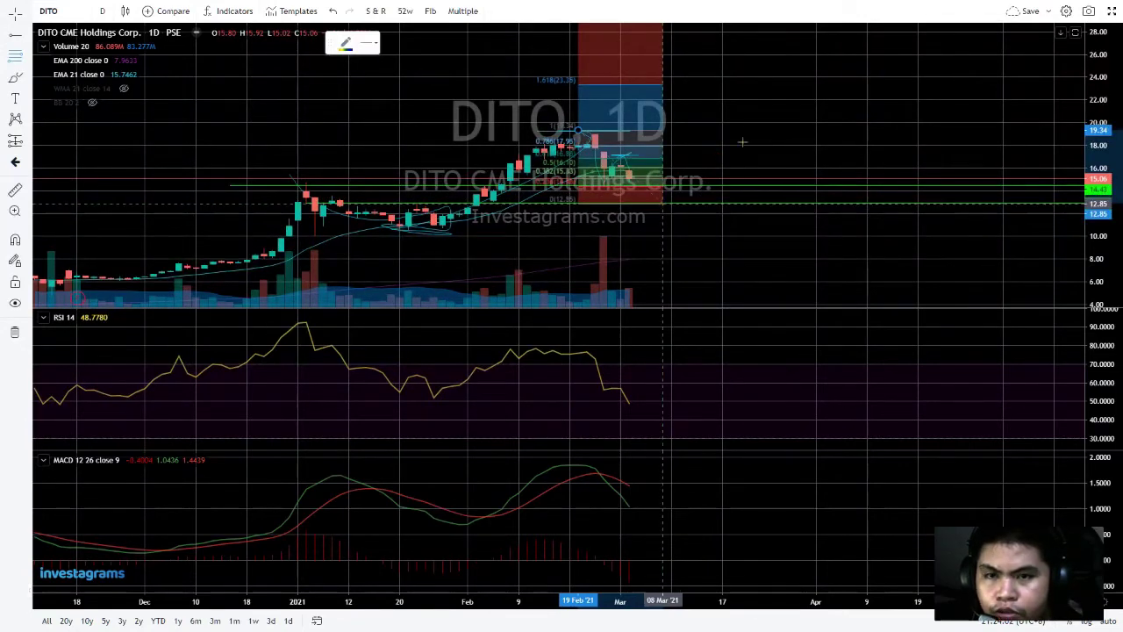
pyautogui.moveTo(1080, 143); pyautogui.dragTo(1081, 163)
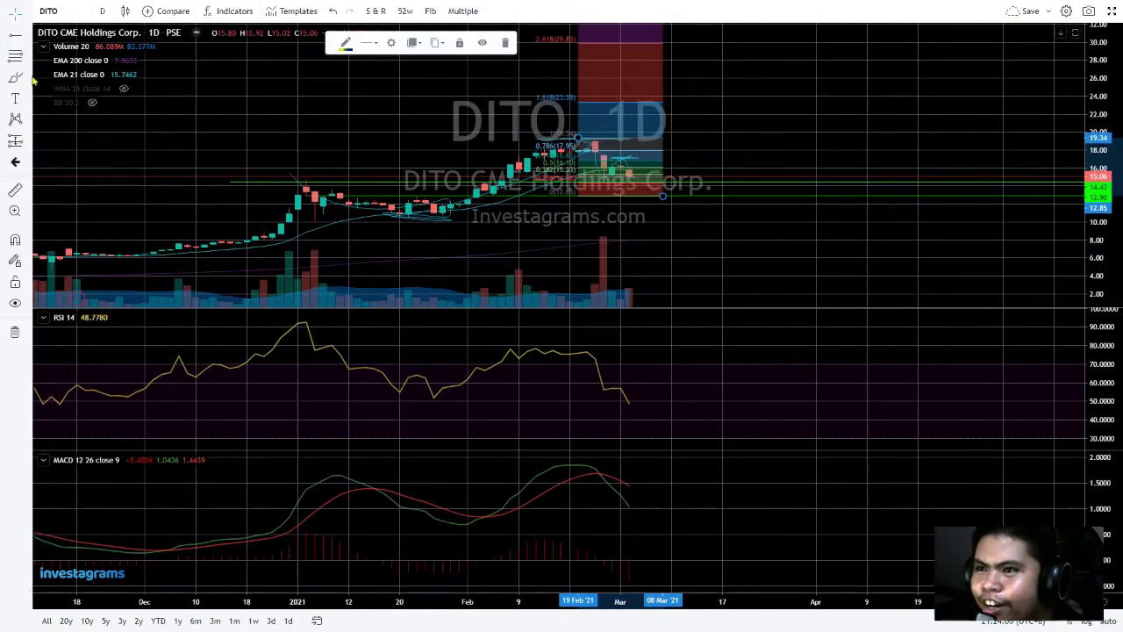
pyautogui.click(16, 10)
pyautogui.click(53, 84)
pyautogui.moveTo(457, 88); pyautogui.dragTo(294, 131)
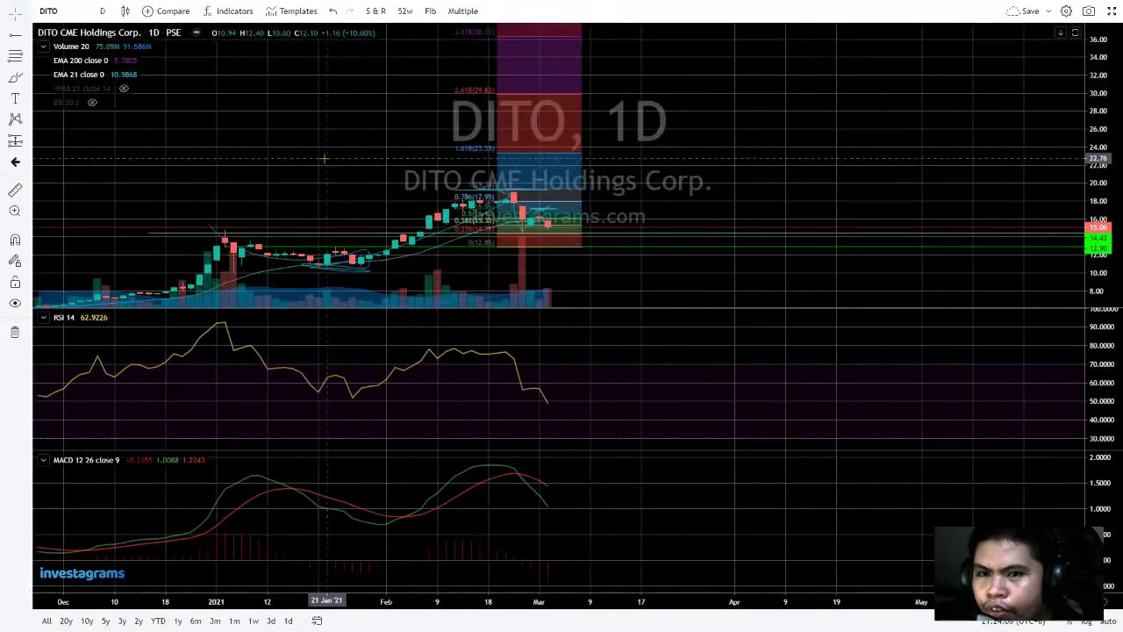
pyautogui.moveTo(670, 109); pyautogui.dragTo(629, 108)
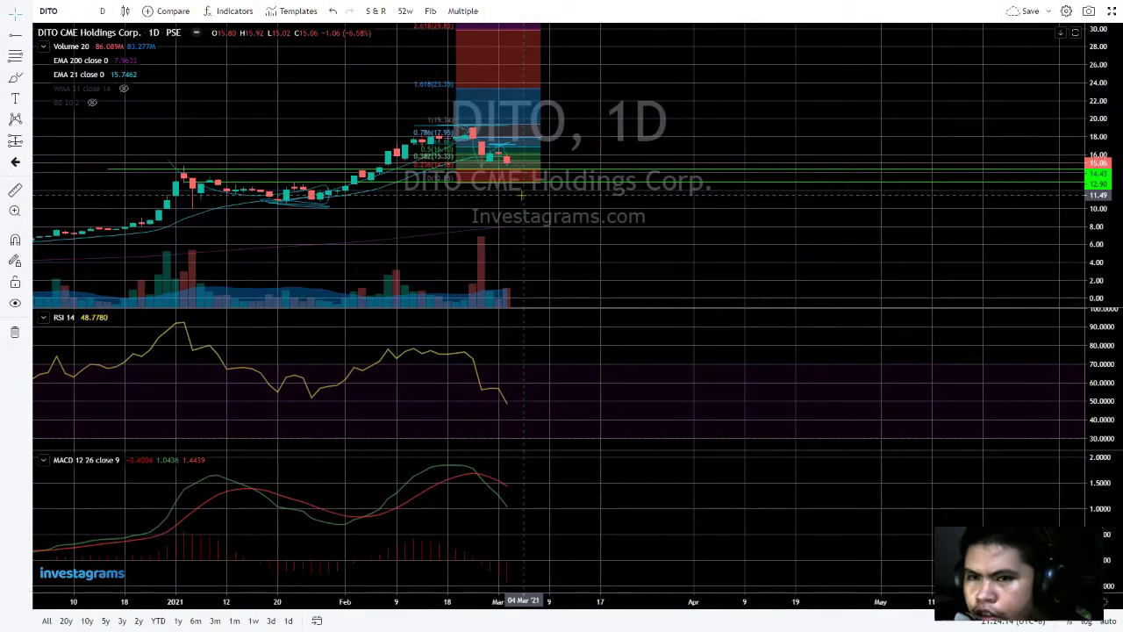
pyautogui.moveTo(577, 166); pyautogui.dragTo(549, 156)
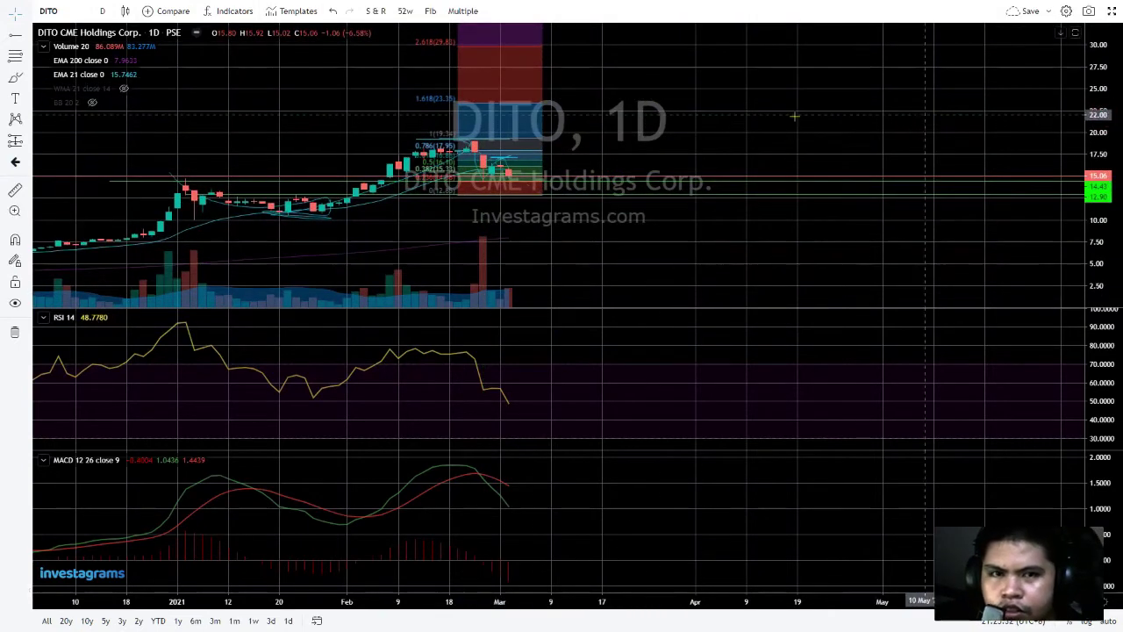
# - Heighten the price pane by shrinking the RSI and MACD panes, and recentre the candles
pyautogui.moveTo(55, 74)
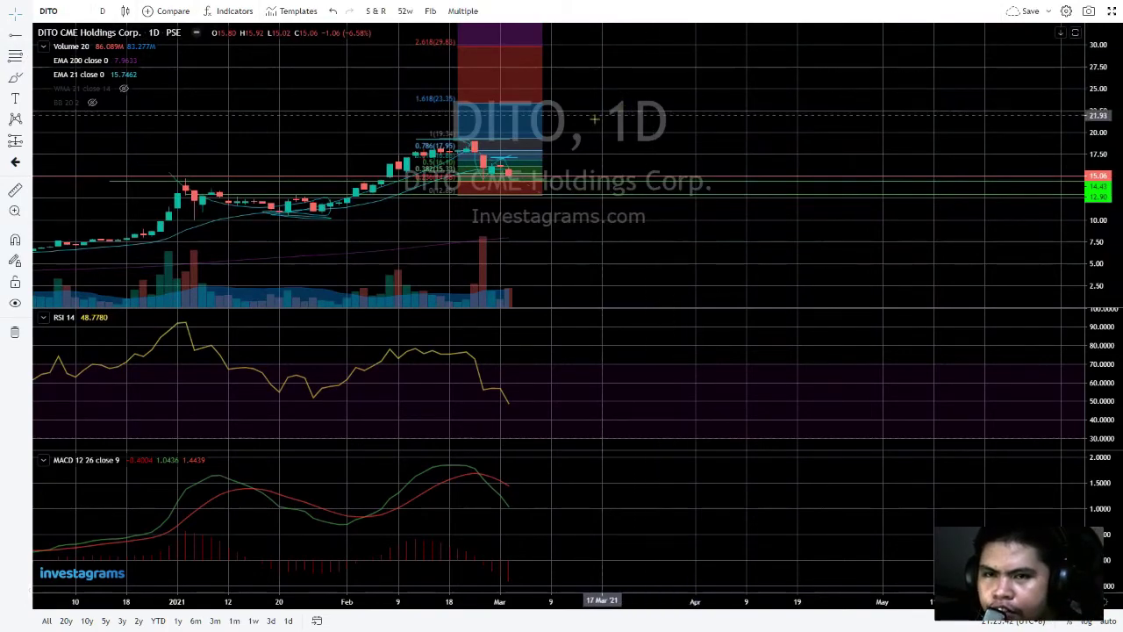
pyautogui.moveTo(624, 127); pyautogui.dragTo(568, 167)
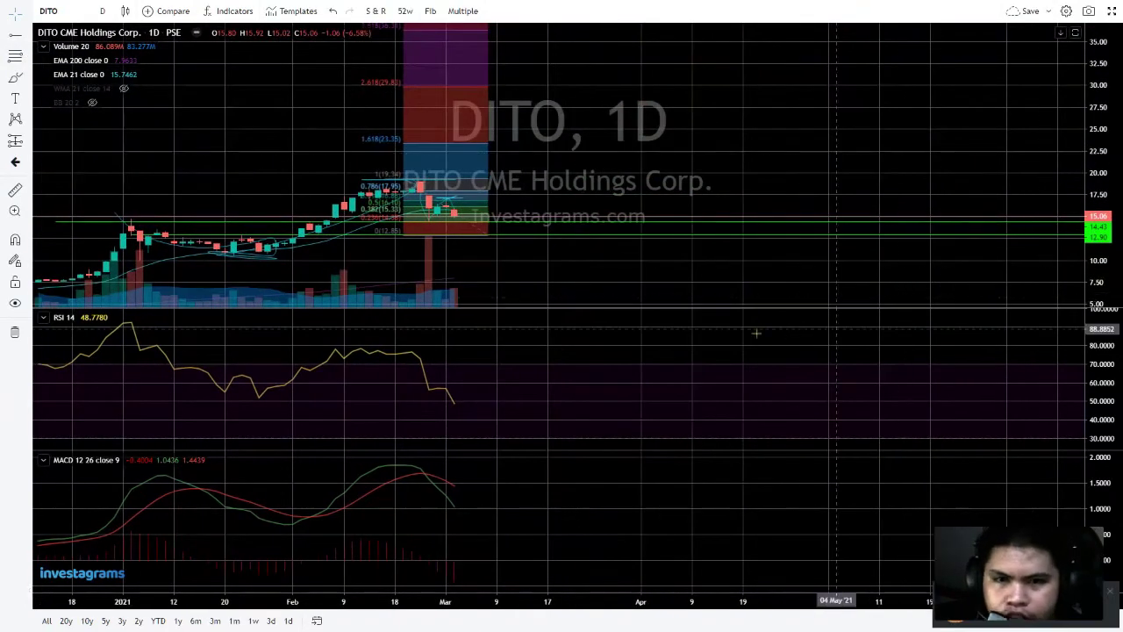
pyautogui.moveTo(632, 310); pyautogui.dragTo(624, 361)
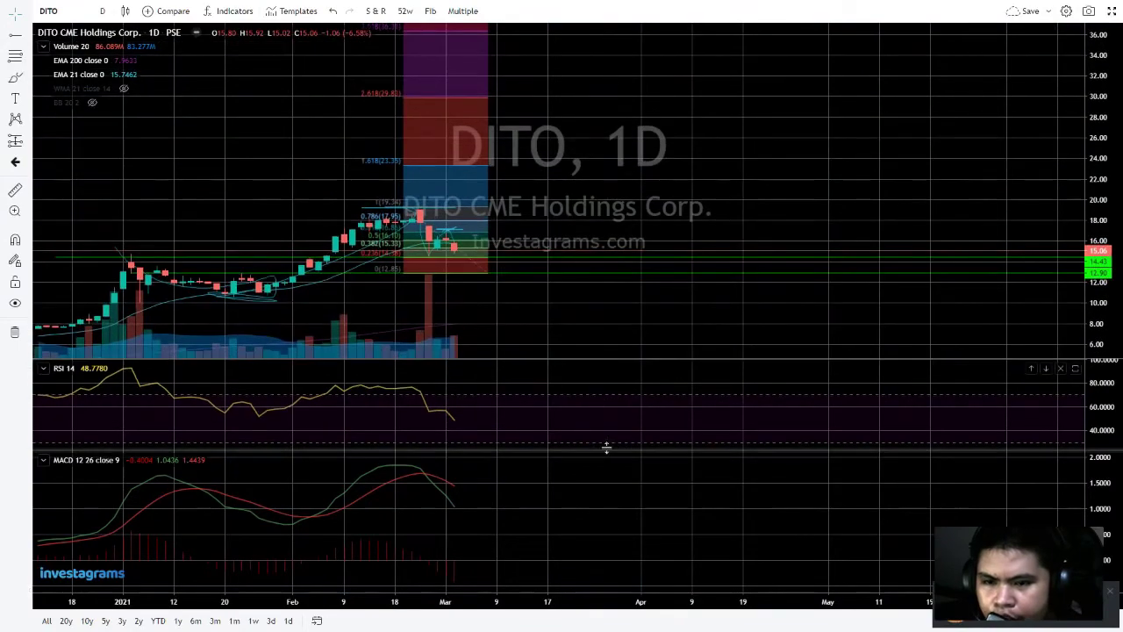
pyautogui.moveTo(605, 450); pyautogui.dragTo(601, 485)
pyautogui.moveTo(669, 210); pyautogui.dragTo(571, 172)
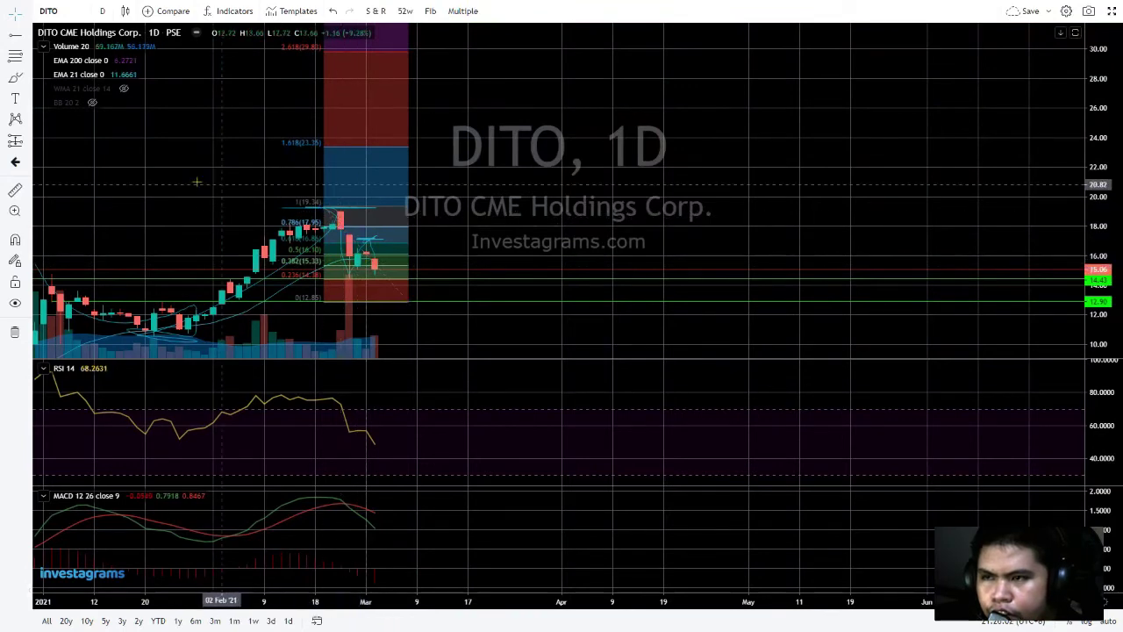
# - Select the freehand brush from the left drawing toolbar
pyautogui.click(15, 77)
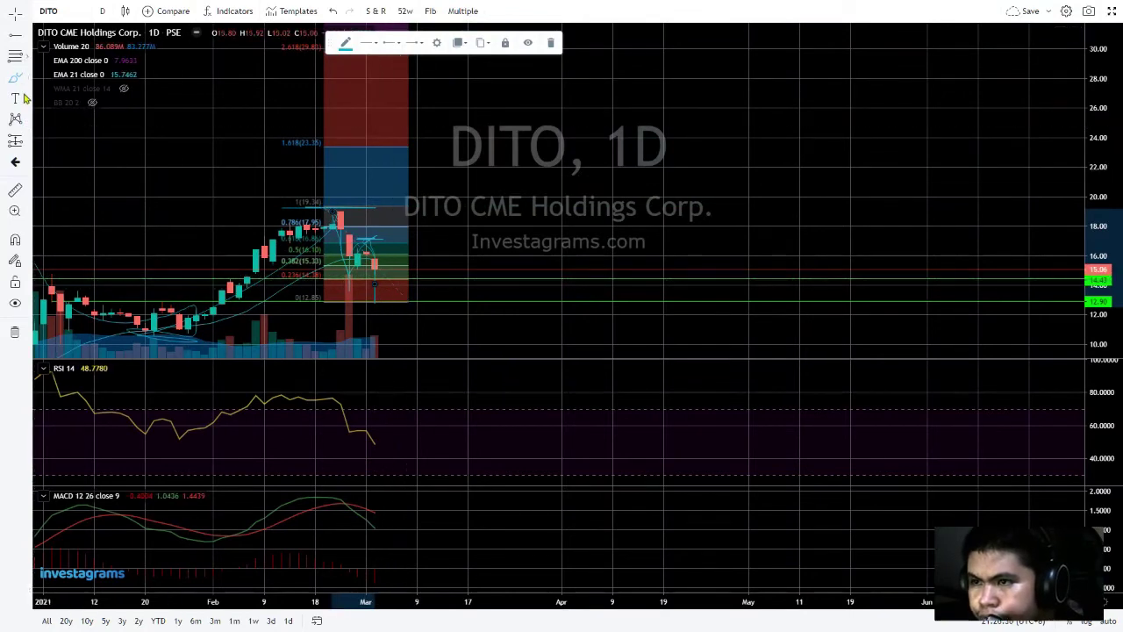
# - Place a long position after the latest candles: entry 12.90, stop 10.91, target 19.31, risk/reward 3.33
pyautogui.click(31, 142)
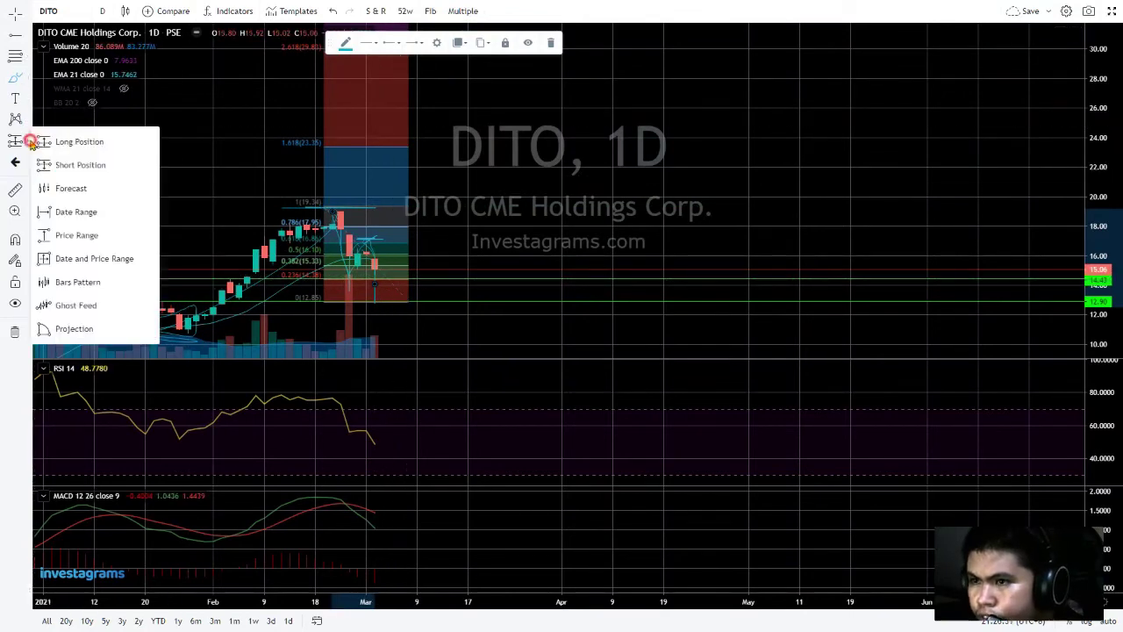
pyautogui.click(459, 277)
pyautogui.click(15, 141)
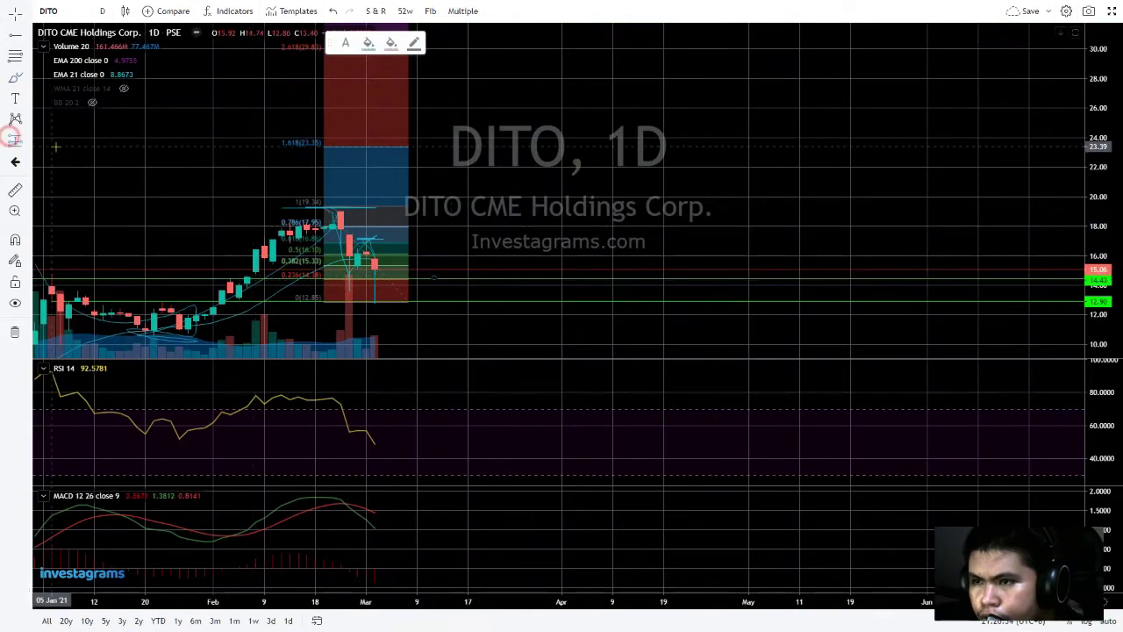
pyautogui.click(33, 145)
pyautogui.moveTo(128, 139)
pyautogui.mouseDown()
pyautogui.moveTo(343, 185)
pyautogui.moveTo(339, 206)
pyautogui.moveTo(468, 277)
pyautogui.moveTo(512, 258)
pyautogui.moveTo(418, 330)
pyautogui.mouseUp()
pyautogui.moveTo(418, 277); pyautogui.dragTo(420, 208)
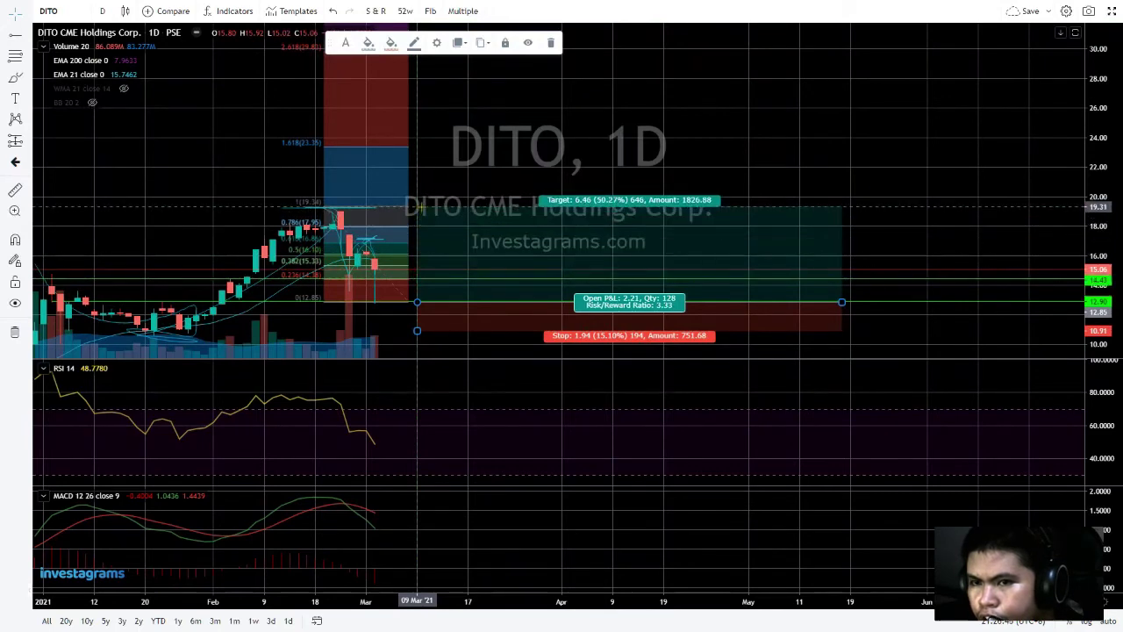
pyautogui.click(470, 167)
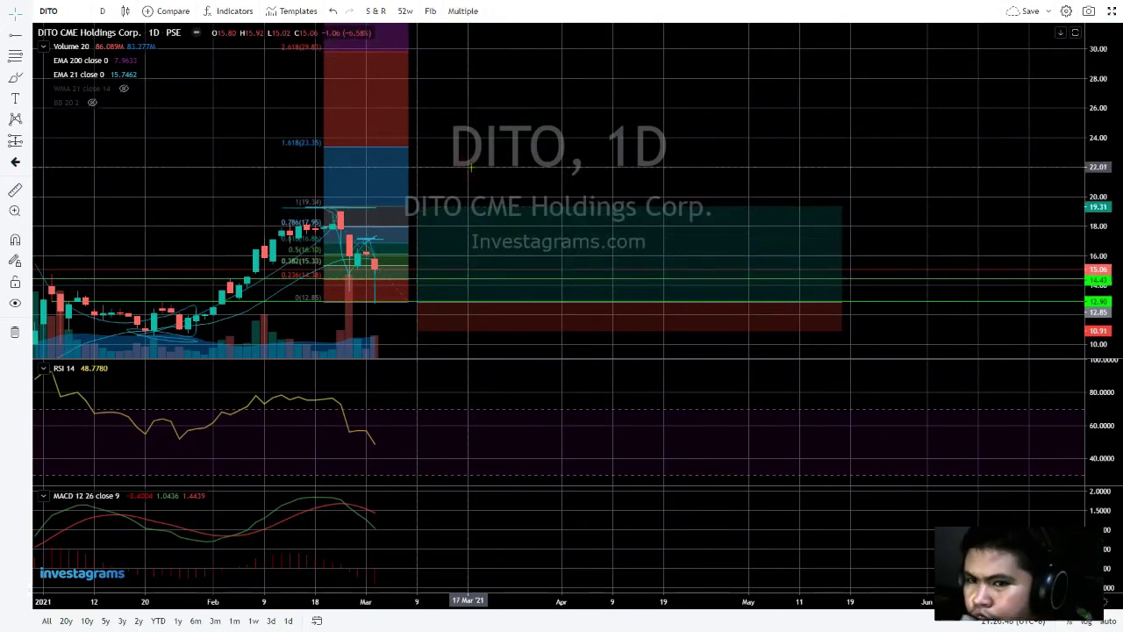
pyautogui.click(488, 261)
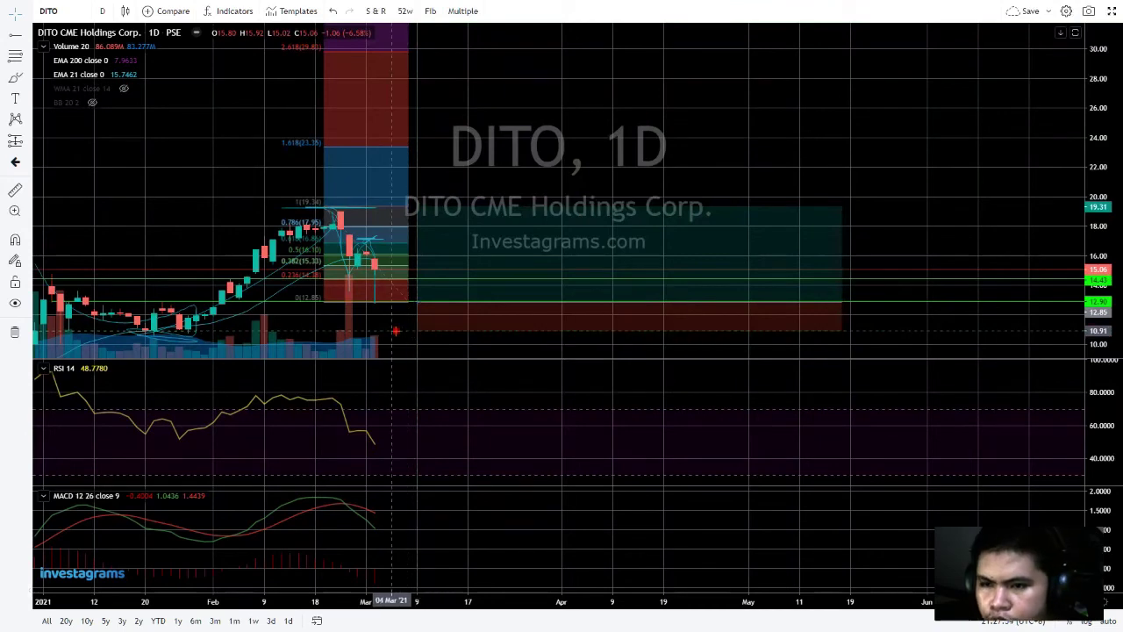
# - Lower the long position's target to a 4.20 (32.68%) gain, giving risk/reward 2.16
pyautogui.moveTo(395, 331); pyautogui.dragTo(407, 312)
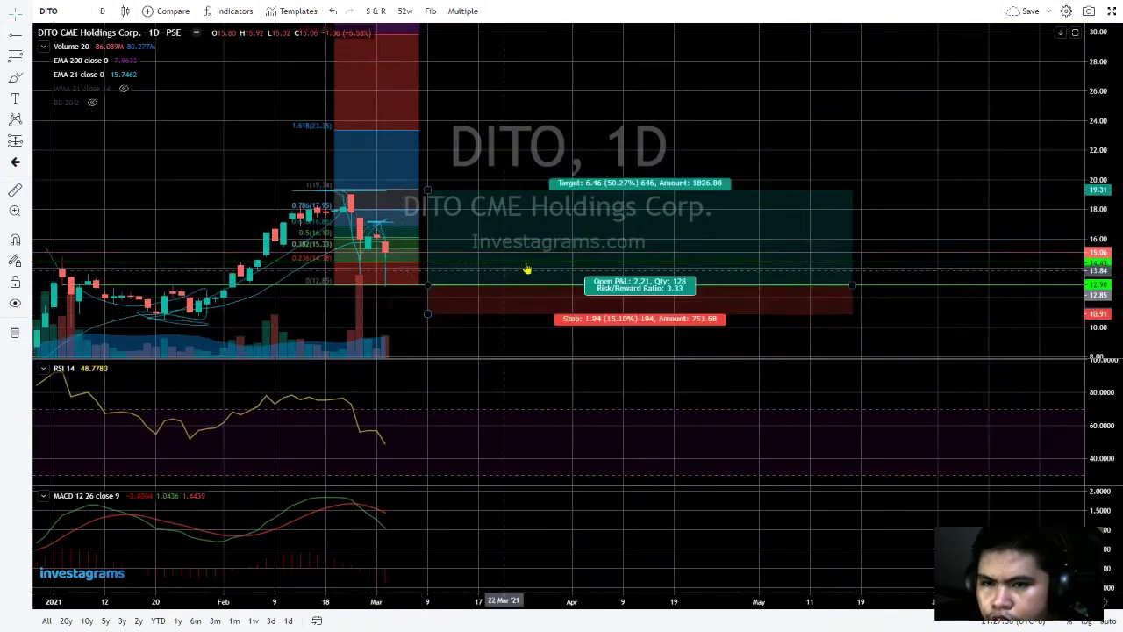
pyautogui.moveTo(495, 241); pyautogui.dragTo(465, 262)
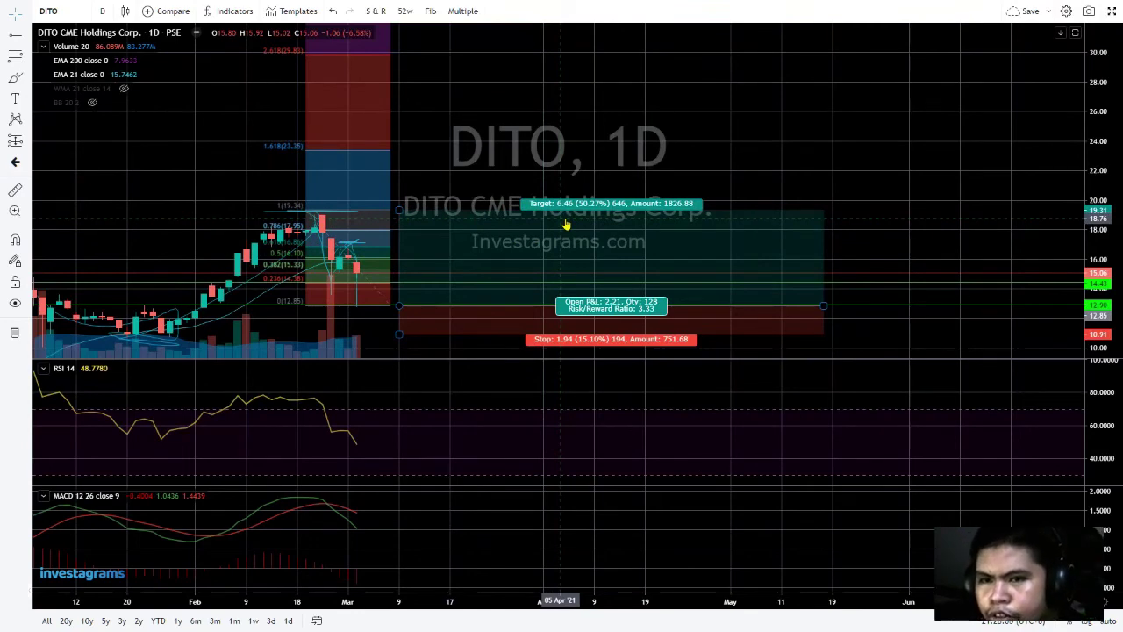
pyautogui.click(399, 209)
pyautogui.moveTo(399, 208); pyautogui.dragTo(404, 248)
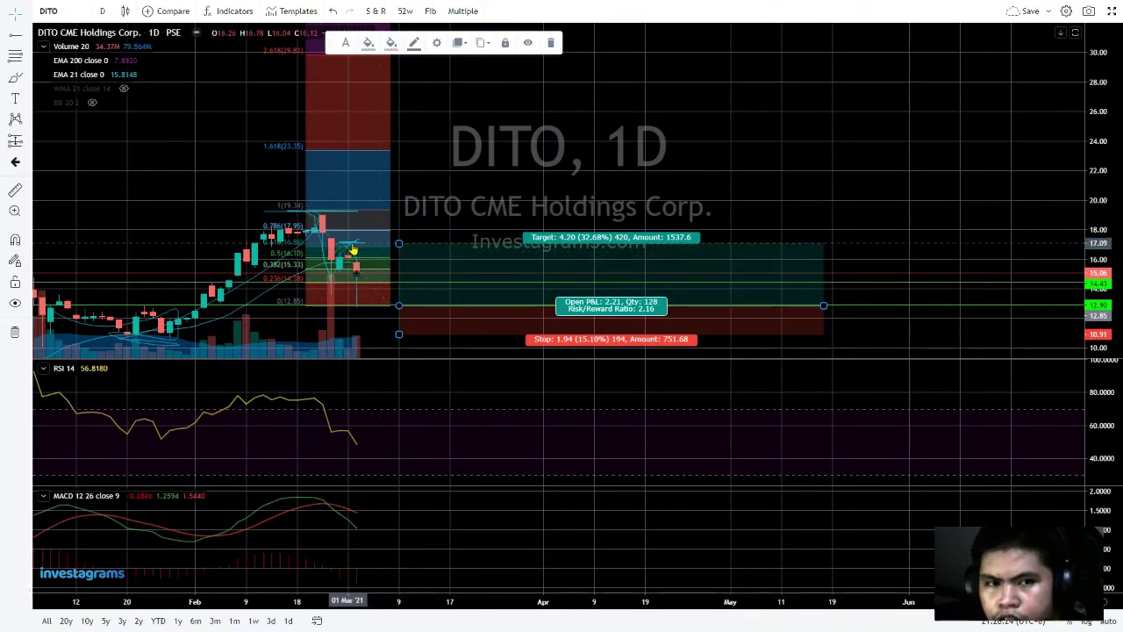
# - Lower the long position's target to about 16.97, giving 4.12 (32.06%) and risk/reward 2.12
pyautogui.moveTo(399, 243); pyautogui.dragTo(403, 245)
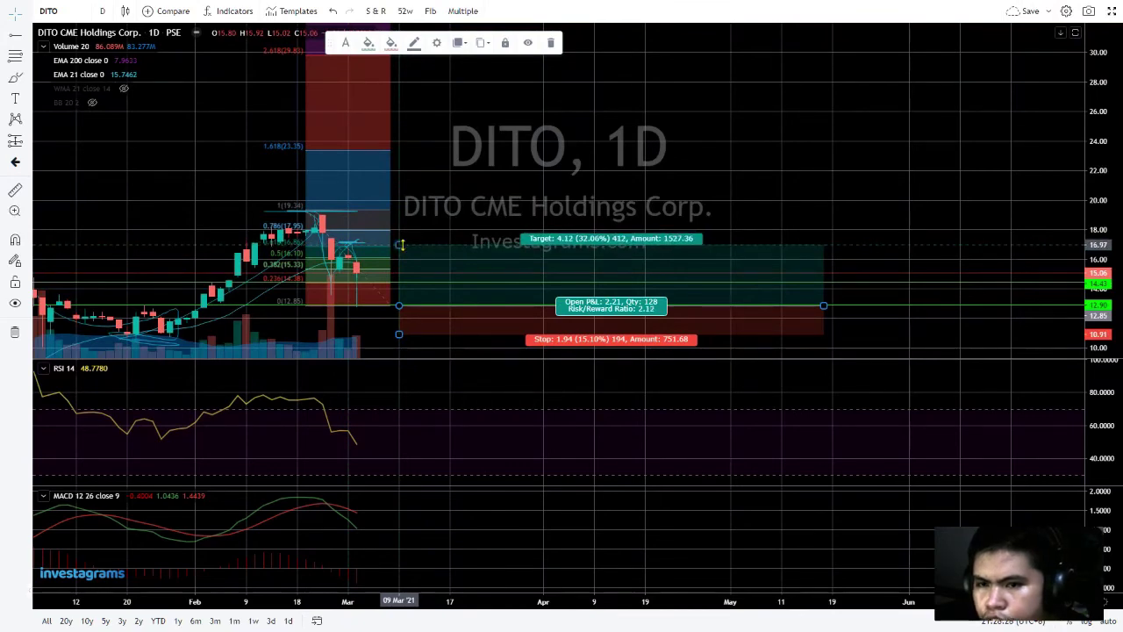